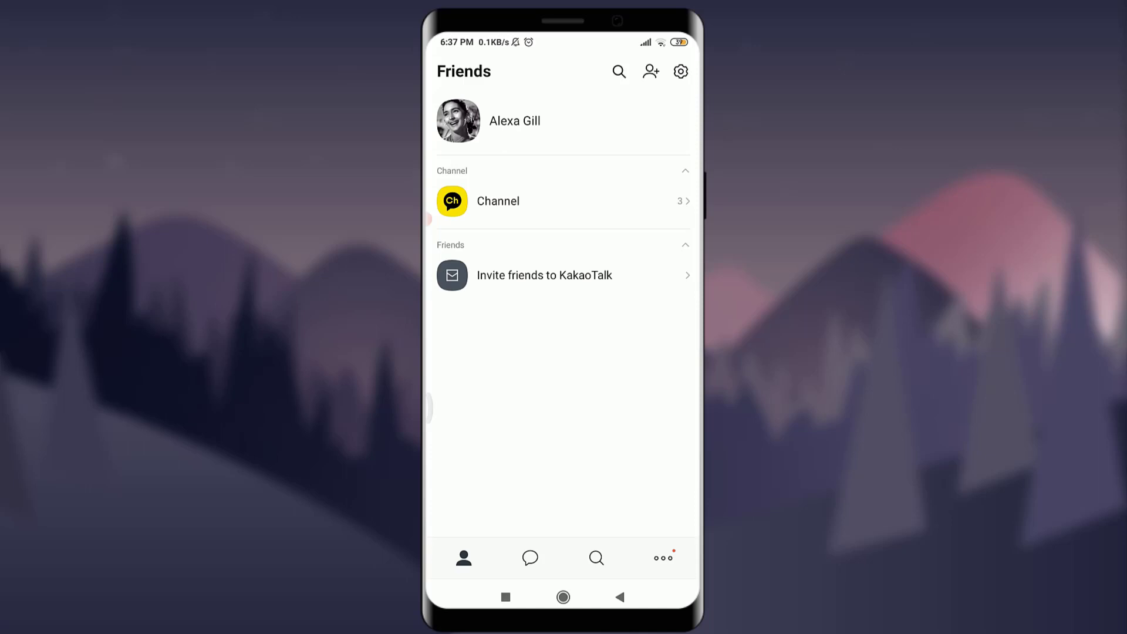
# Open General Settings from the Friends screen's gear menu
pyautogui.click(681, 72)
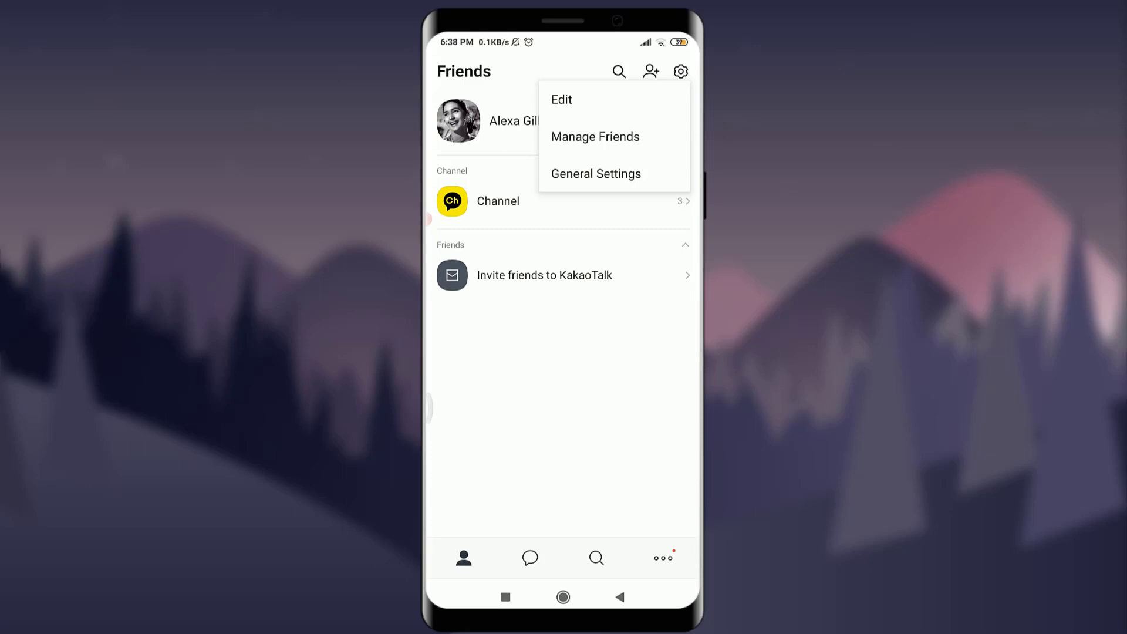
pyautogui.click(596, 173)
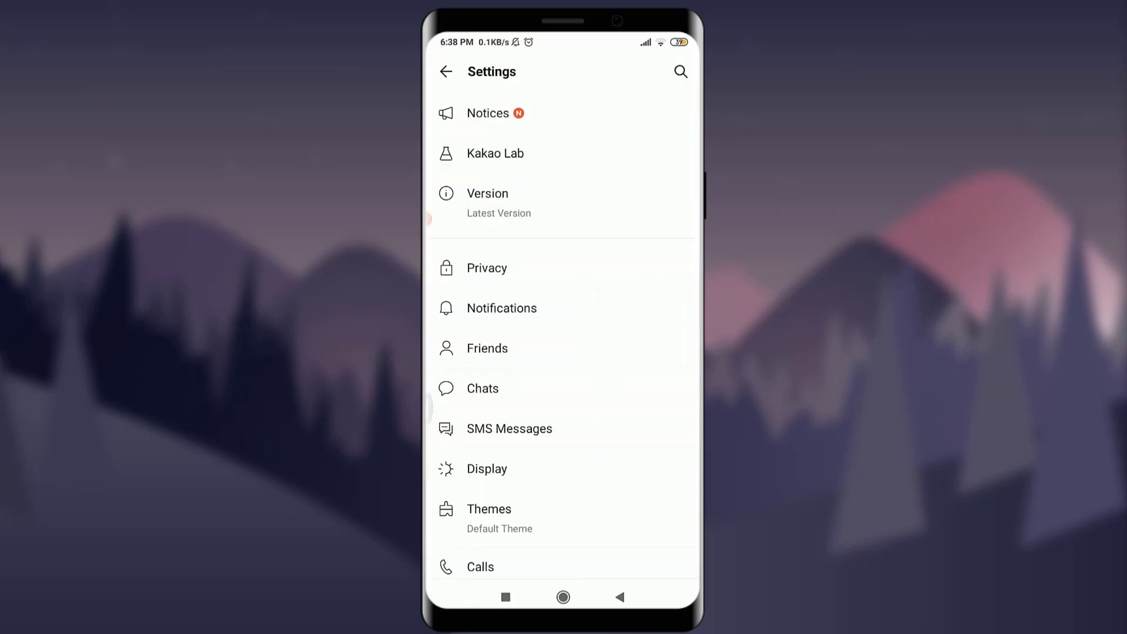
pyautogui.scroll(-2, 563, 335)
pyautogui.scroll(-1, 565, 335)
pyautogui.scroll(3, 565, 335)
pyautogui.scroll(-3, 564, 335)
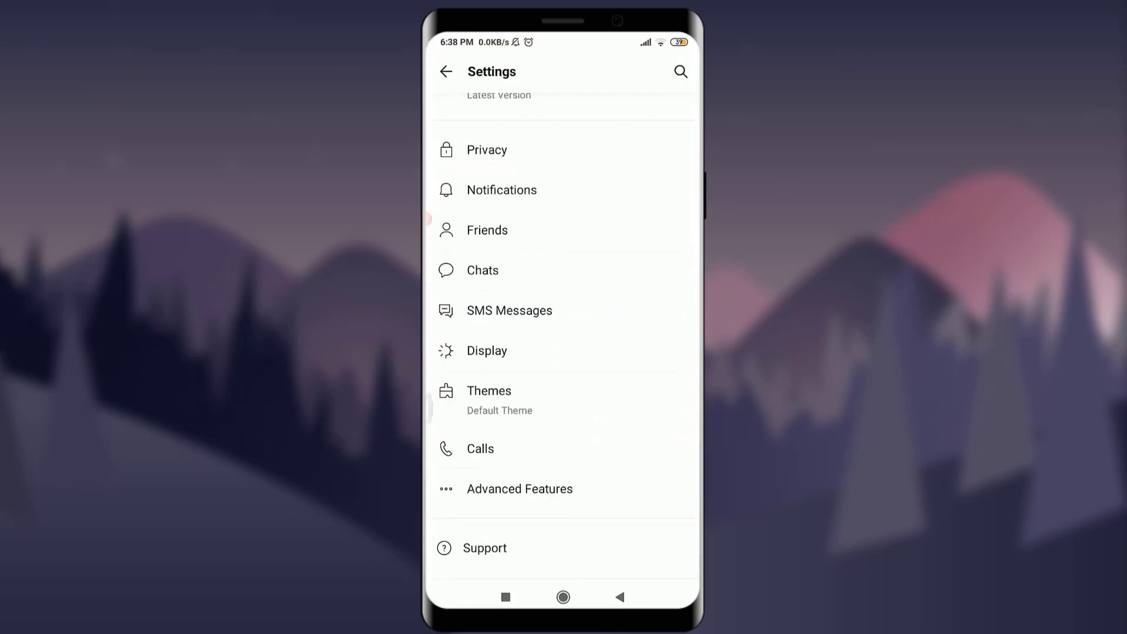
pyautogui.scroll(3, 564, 335)
pyautogui.scroll(-3, 565, 335)
pyautogui.scroll(1, 563, 334)
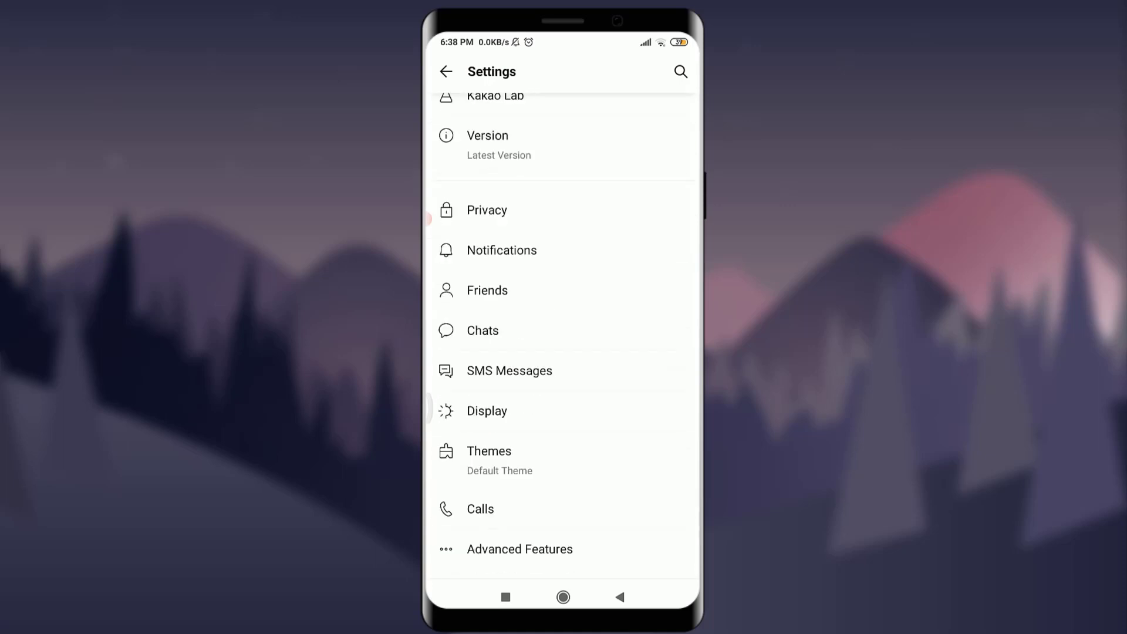
pyautogui.scroll(1, 564, 335)
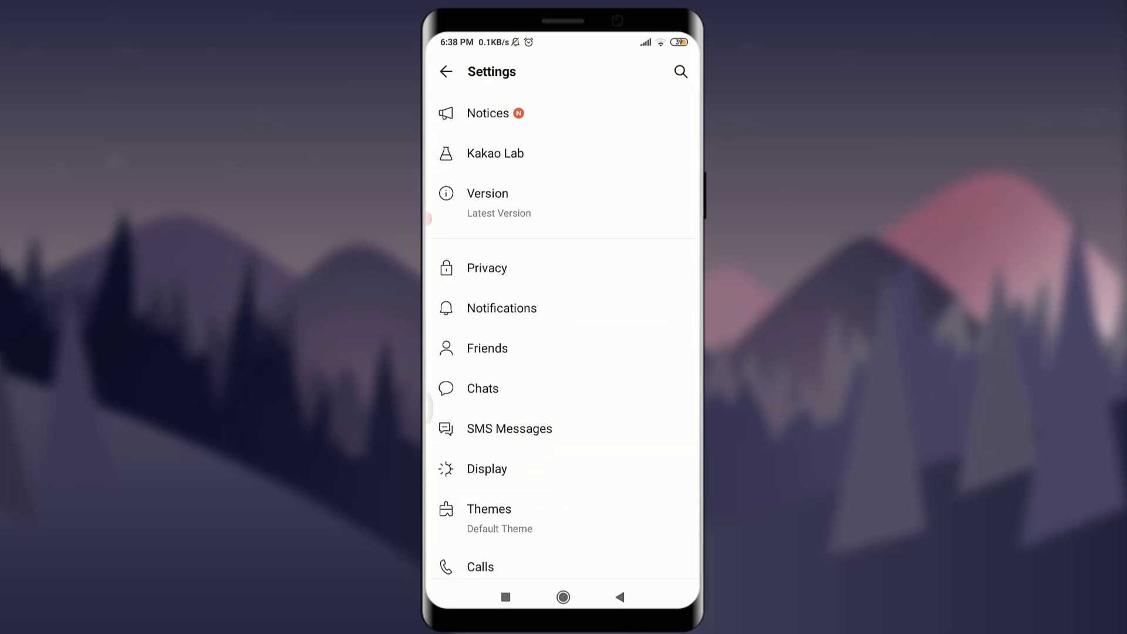
# Go into Privacy and open the Kakao Account details page
pyautogui.click(487, 268)
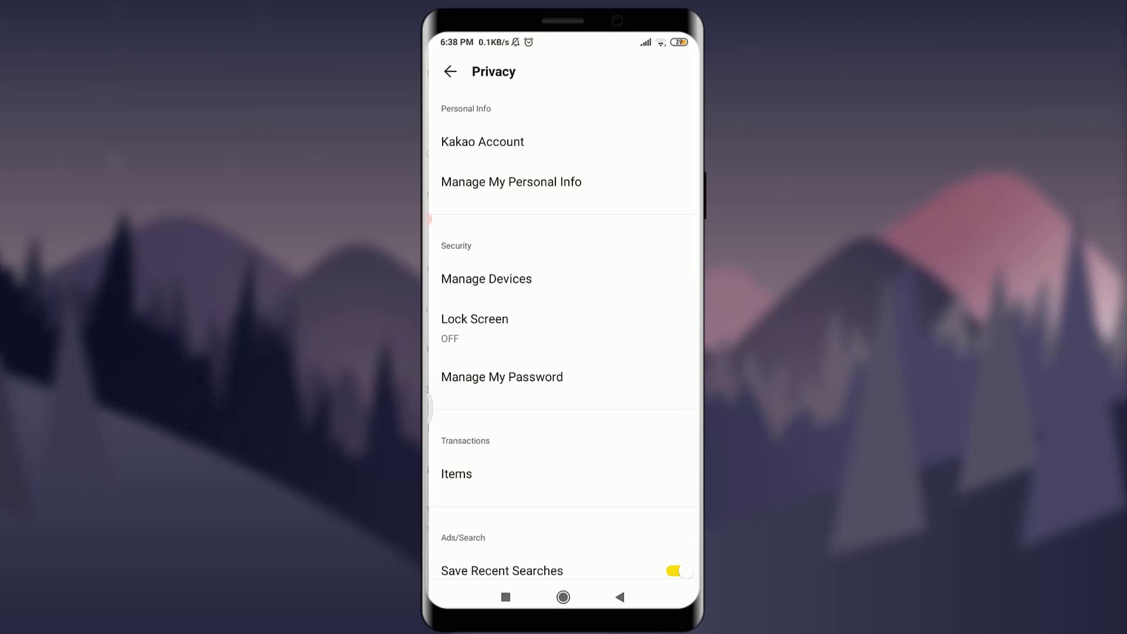
pyautogui.scroll(-1, 564, 335)
pyautogui.scroll(1, 564, 335)
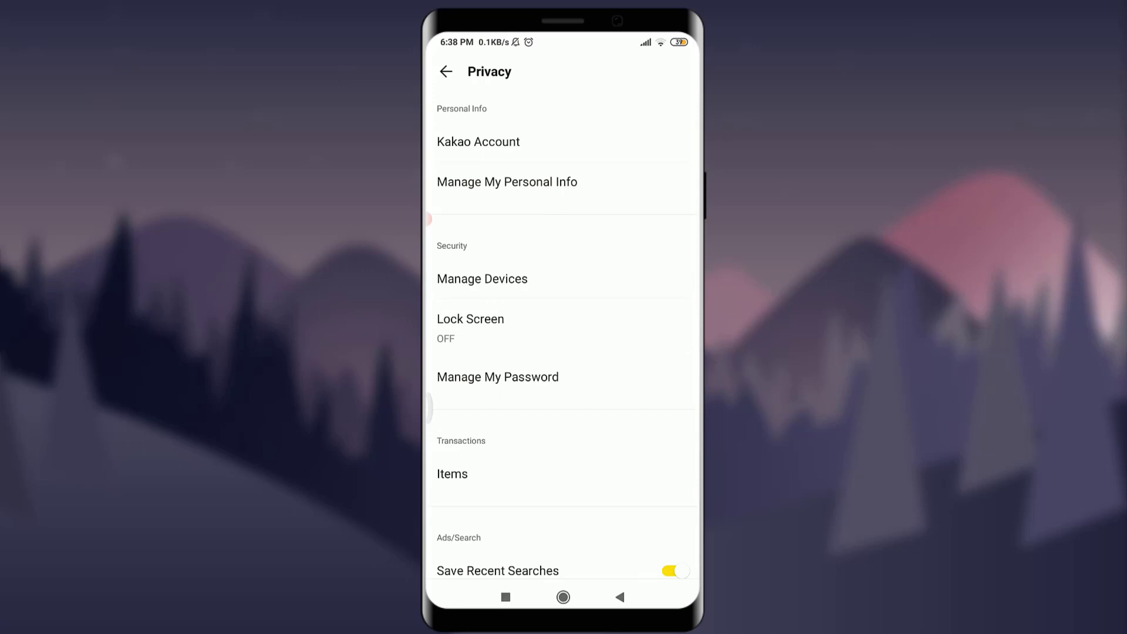
pyautogui.click(478, 142)
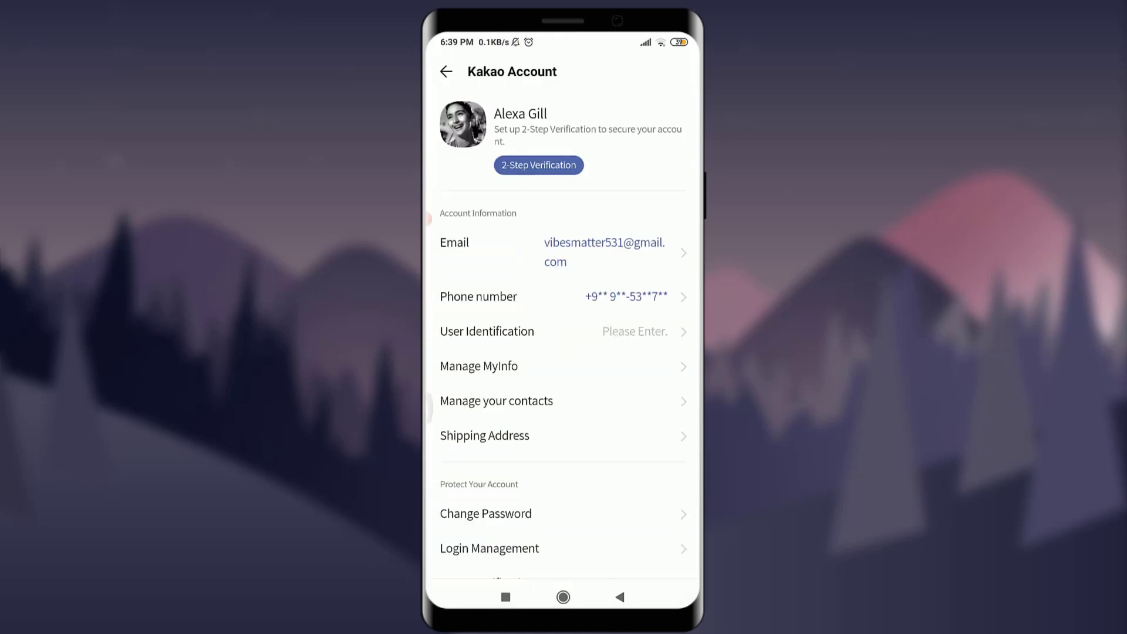
pyautogui.scroll(-5, 564, 352)
pyautogui.scroll(2, 563, 352)
pyautogui.scroll(-1, 564, 353)
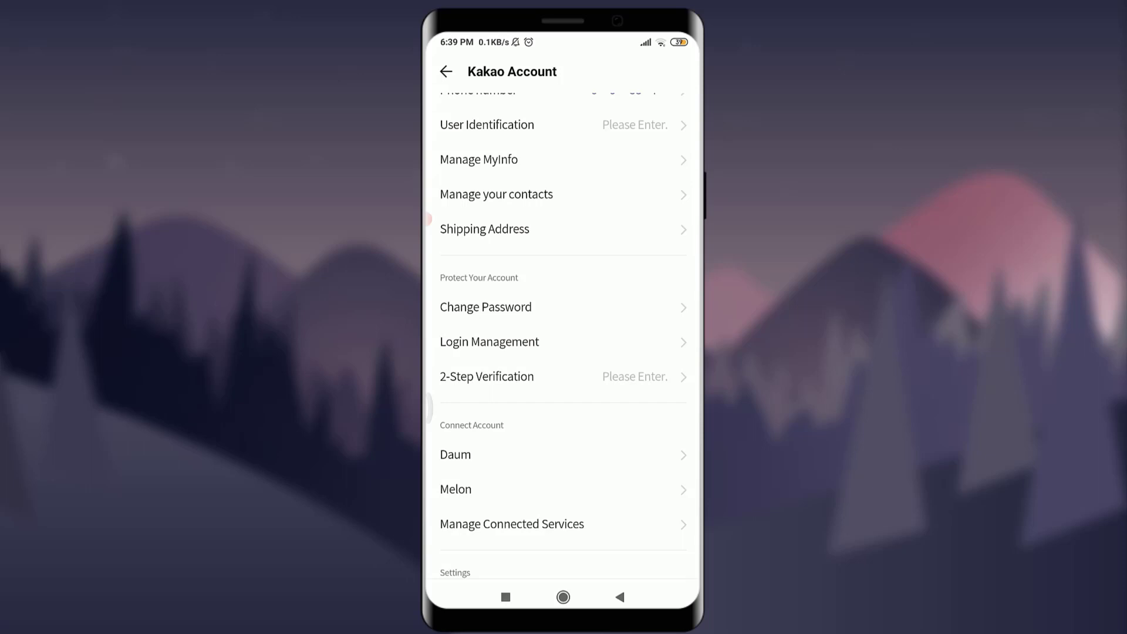
# Choose Change Password, then 'Forgot your password?' to reach Reset Password
pyautogui.click(486, 306)
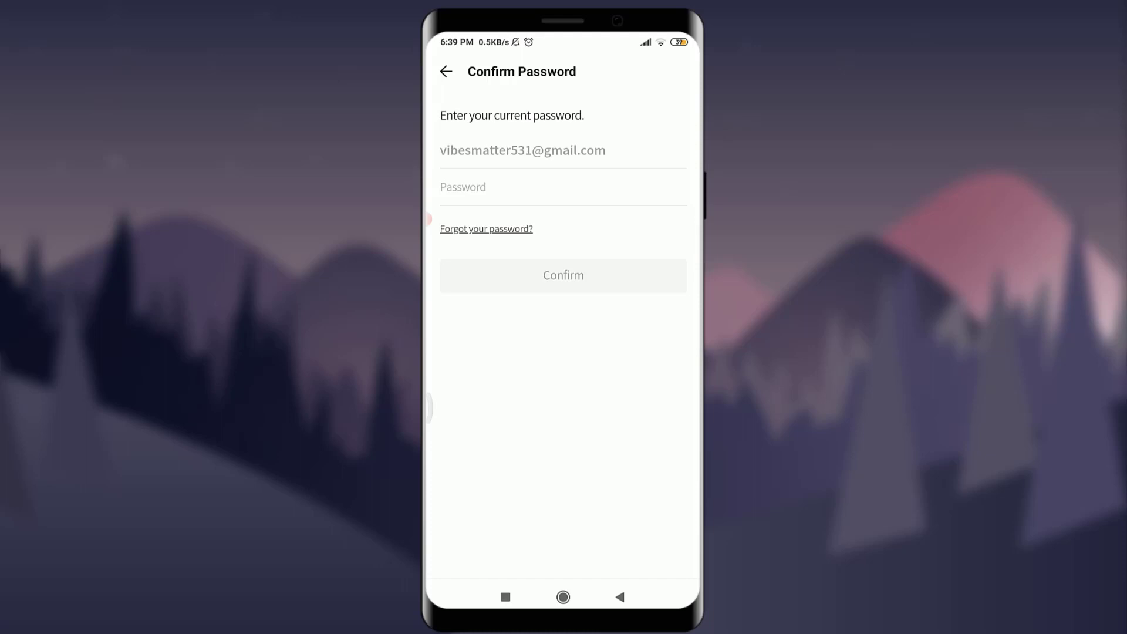
pyautogui.click(486, 229)
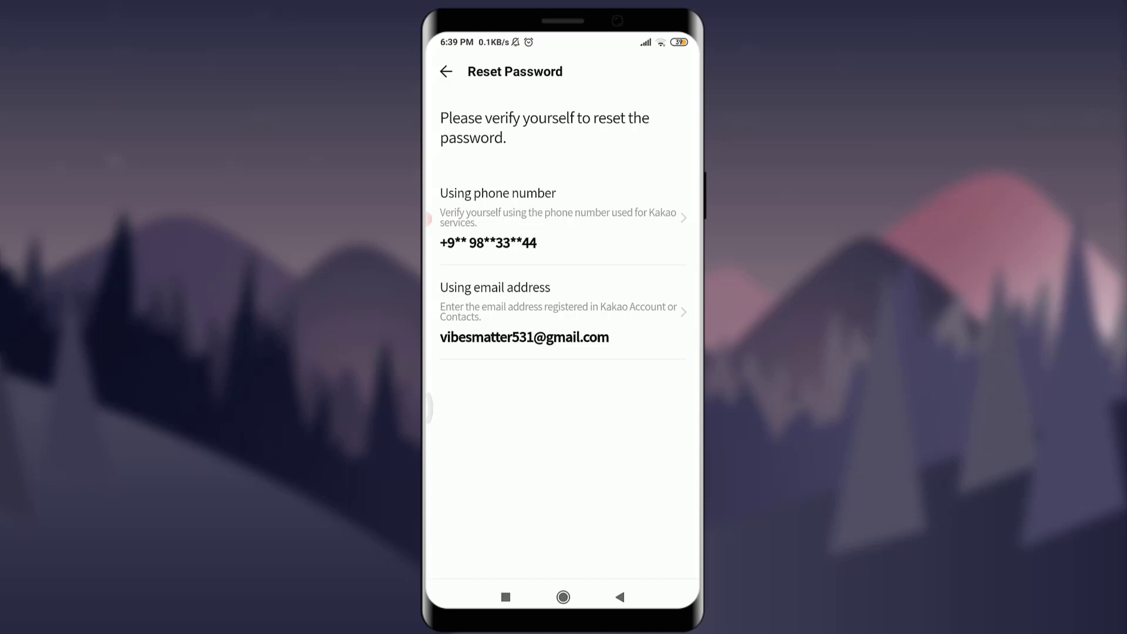
# Choose email verification and request a code sent to the account email
pyautogui.click(564, 313)
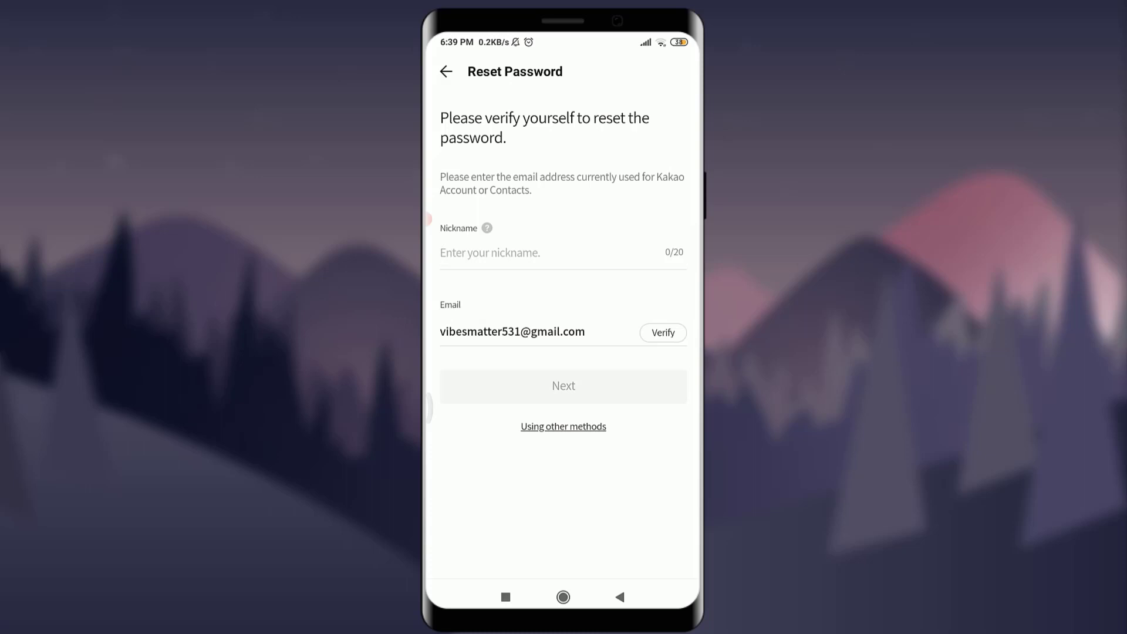
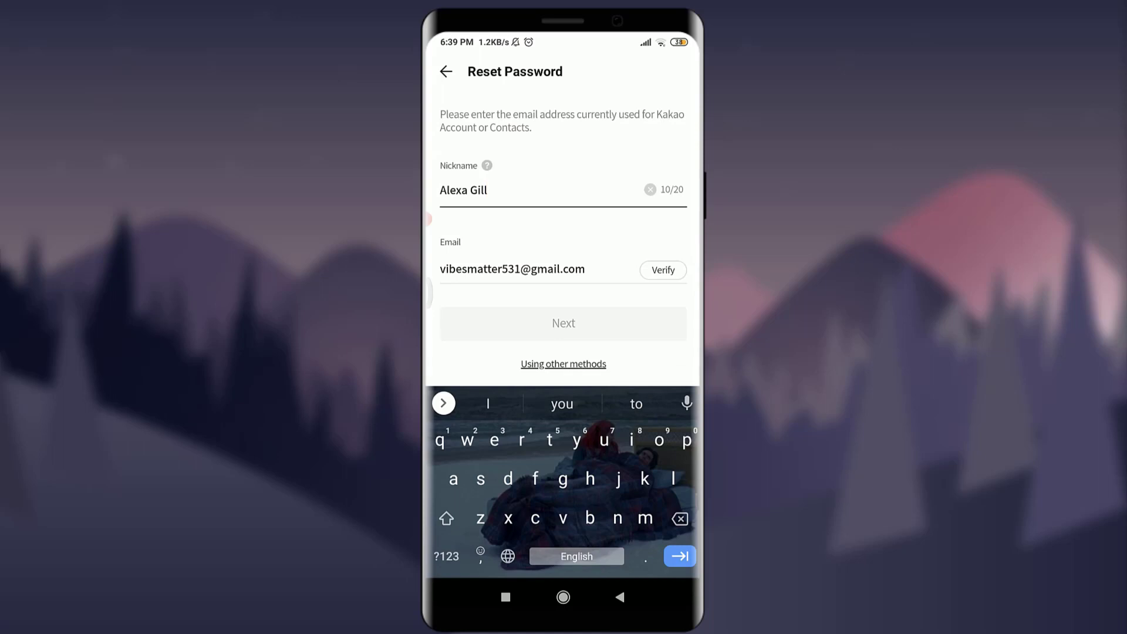
pyautogui.click(664, 270)
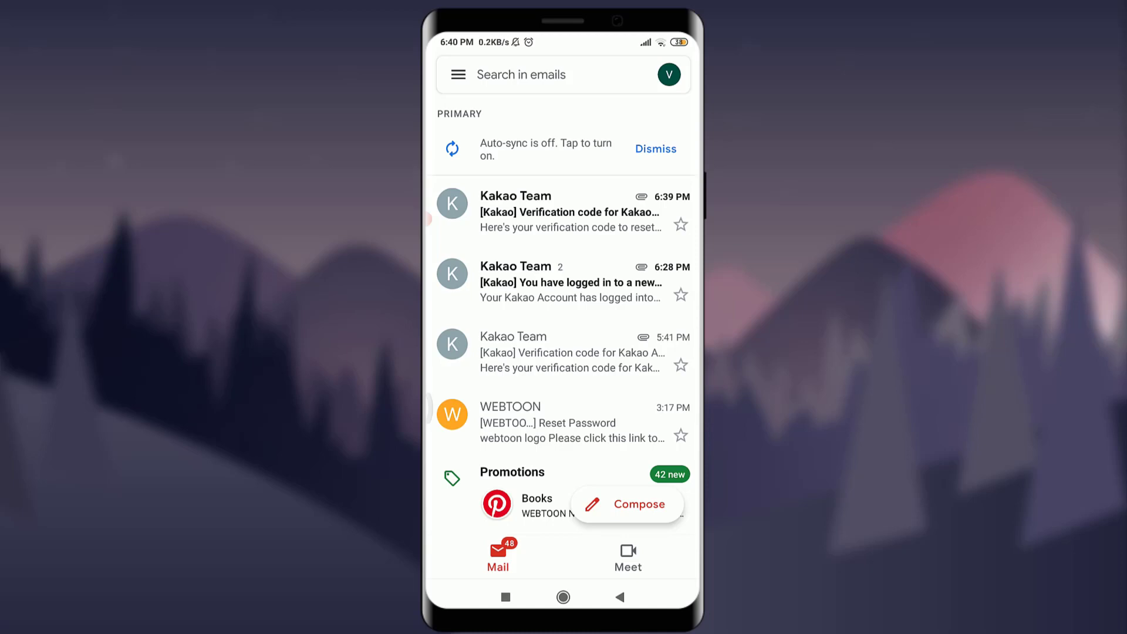
pyautogui.click(563, 212)
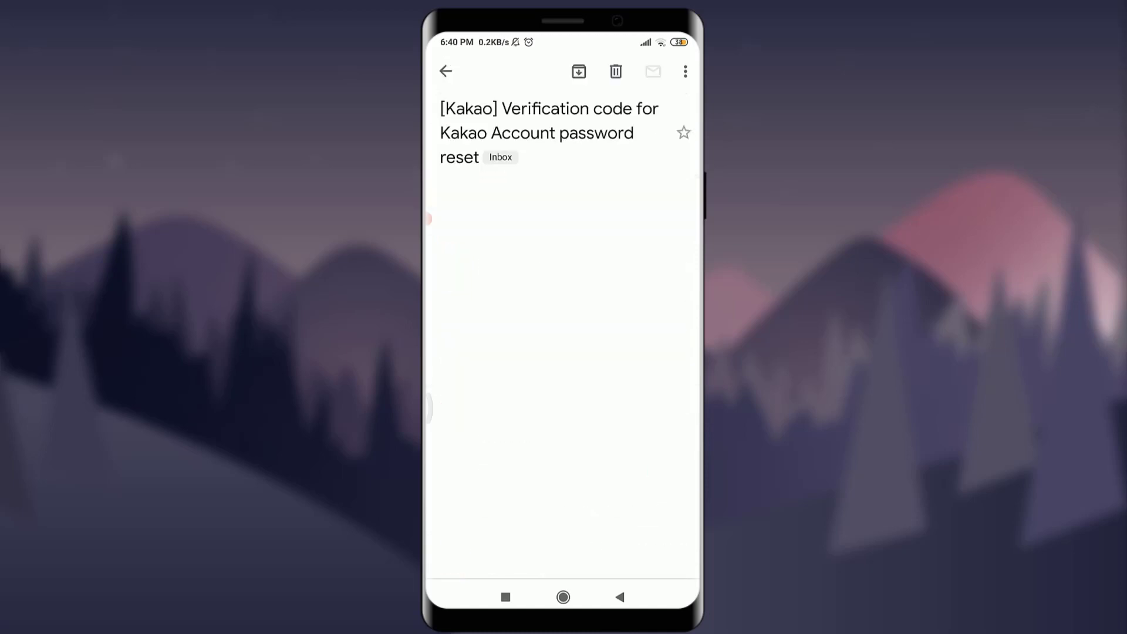
pyautogui.scroll(-5, 564, 352)
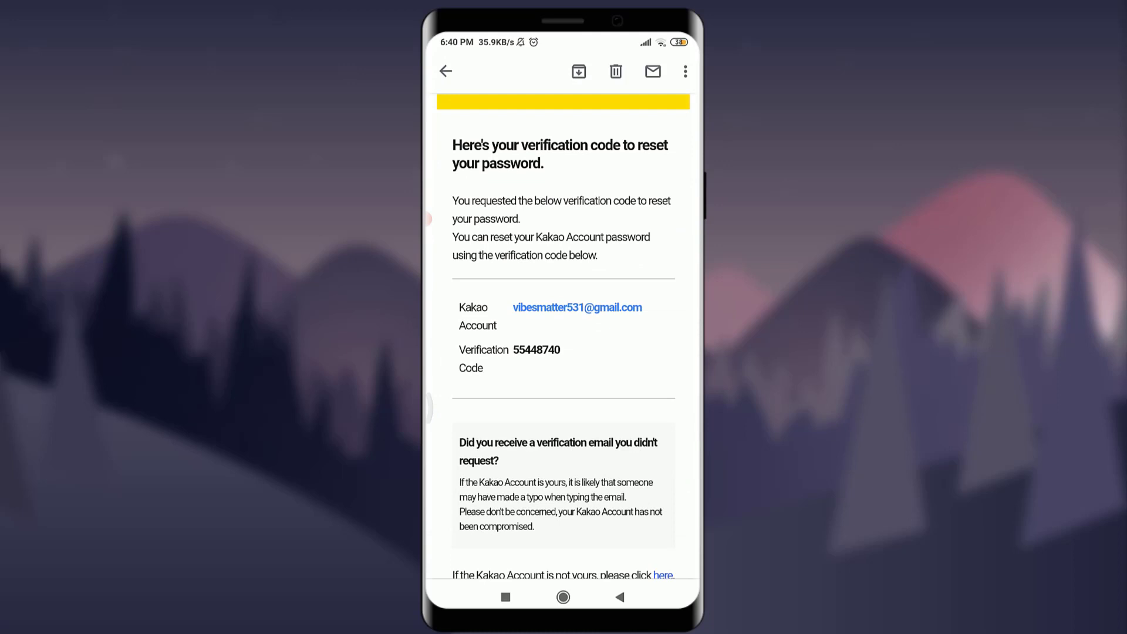
pyautogui.doubleClick(536, 348)
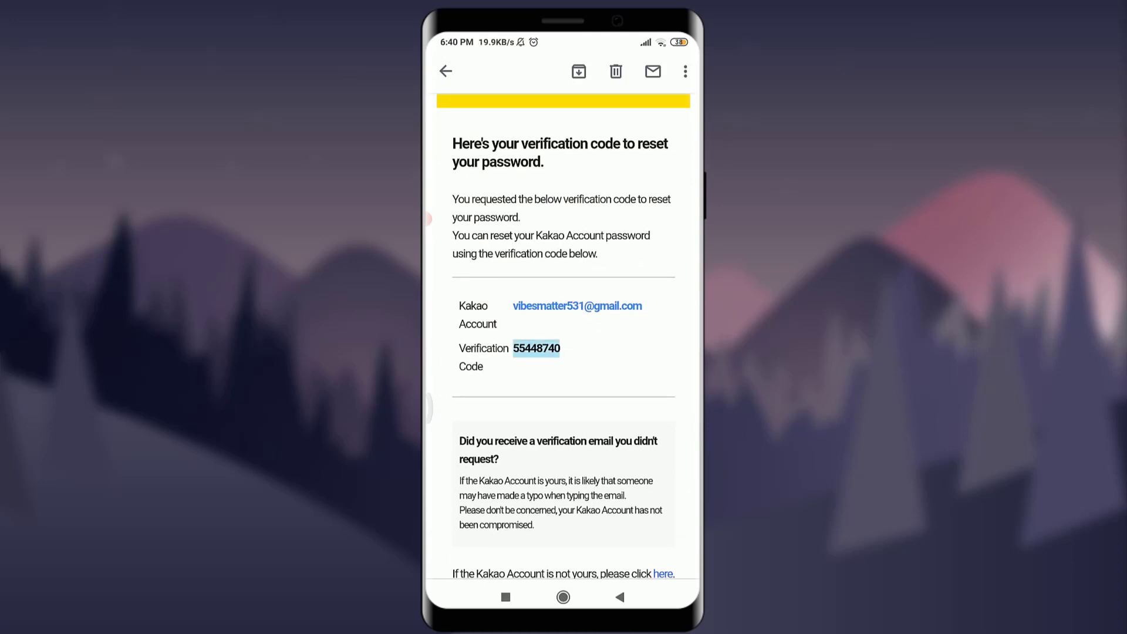
pyautogui.click(486, 317)
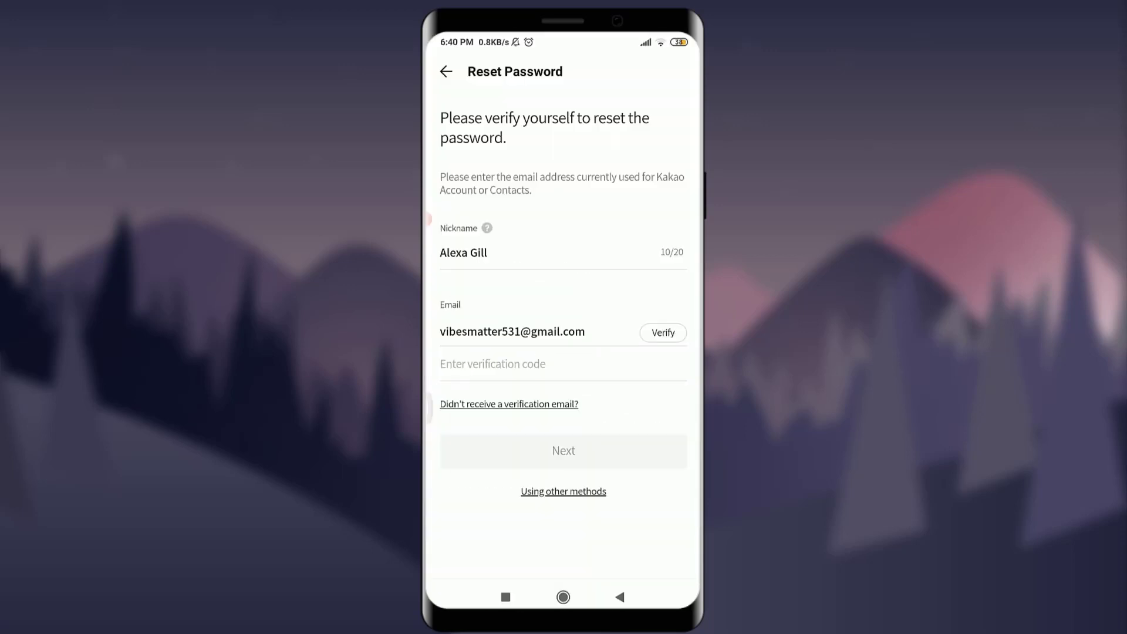
pyautogui.click(493, 364)
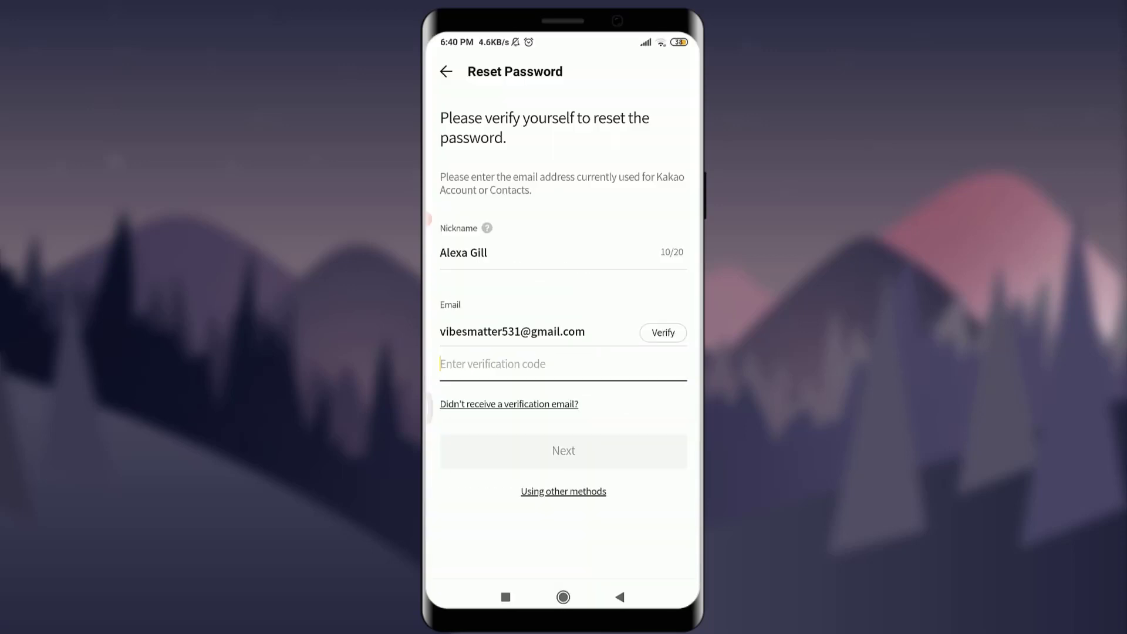
pyautogui.click(564, 402)
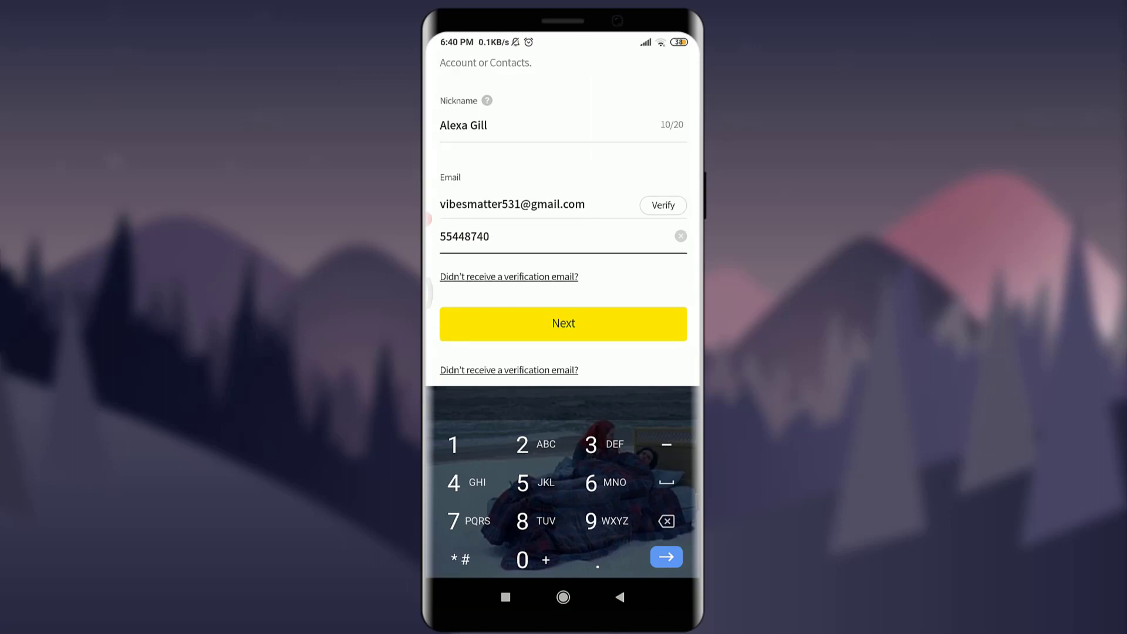
pyautogui.click(564, 323)
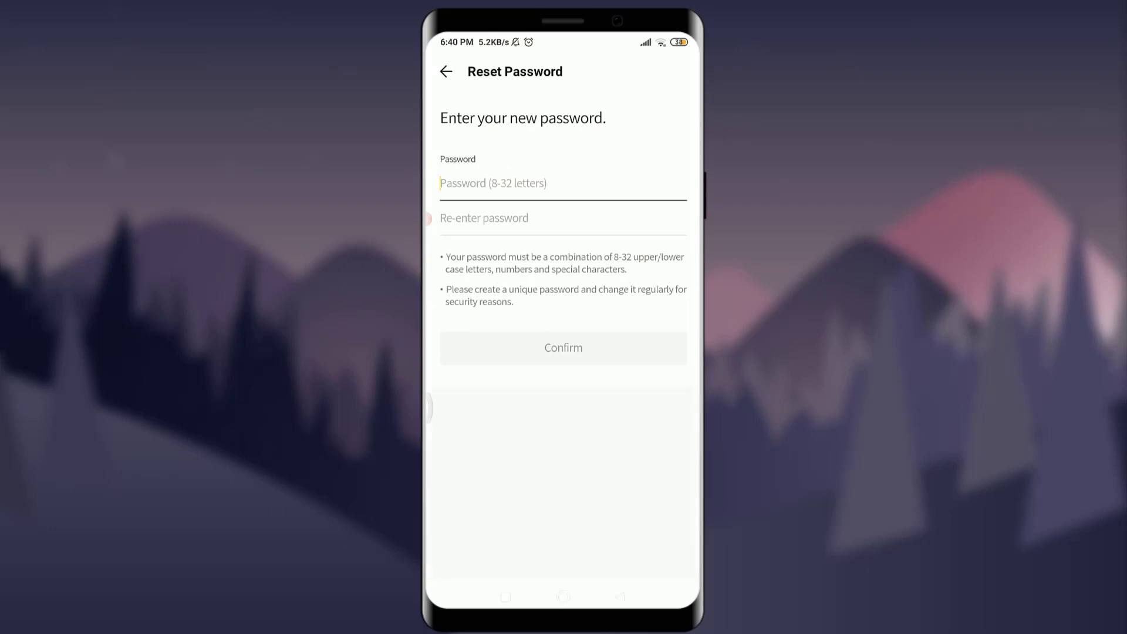
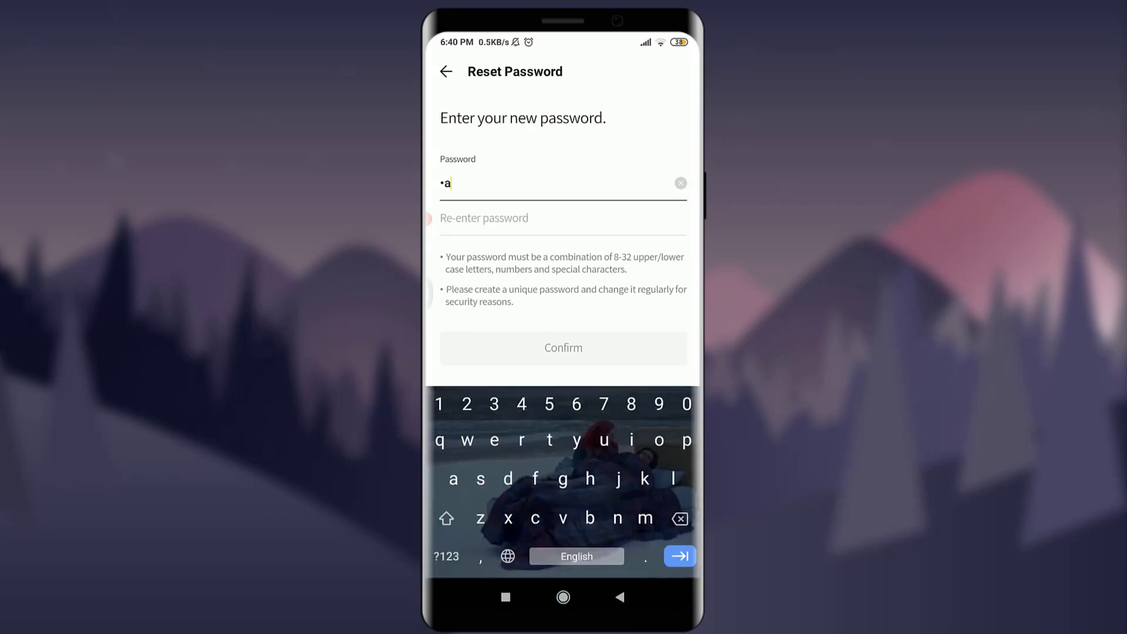
# Enter the new password in both fields and confirm it
pyautogui.press('Tab')
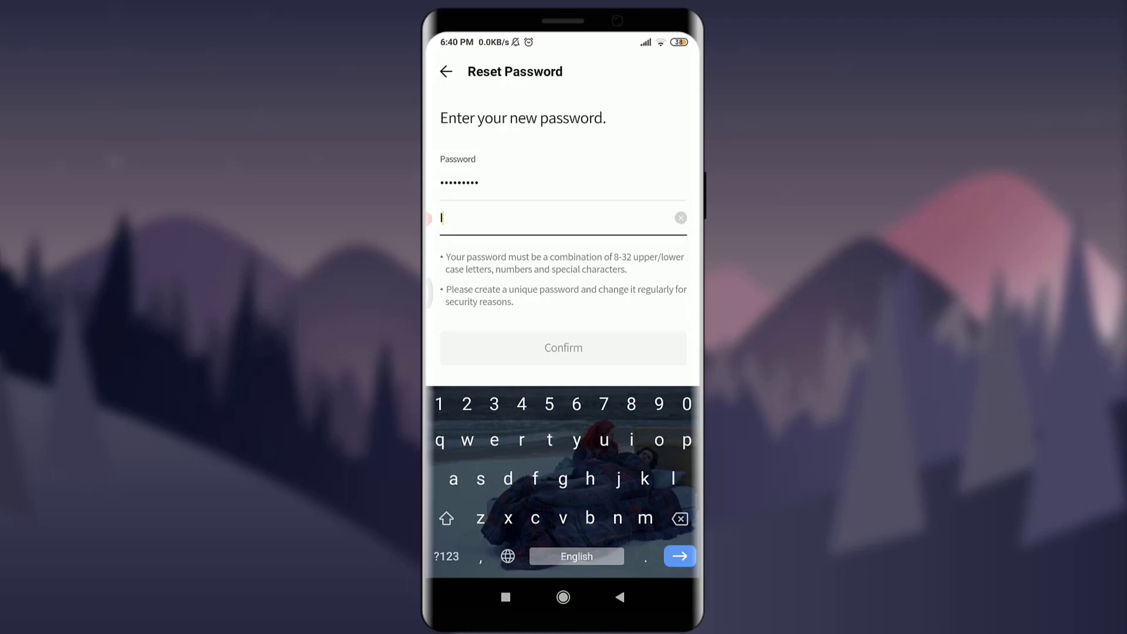
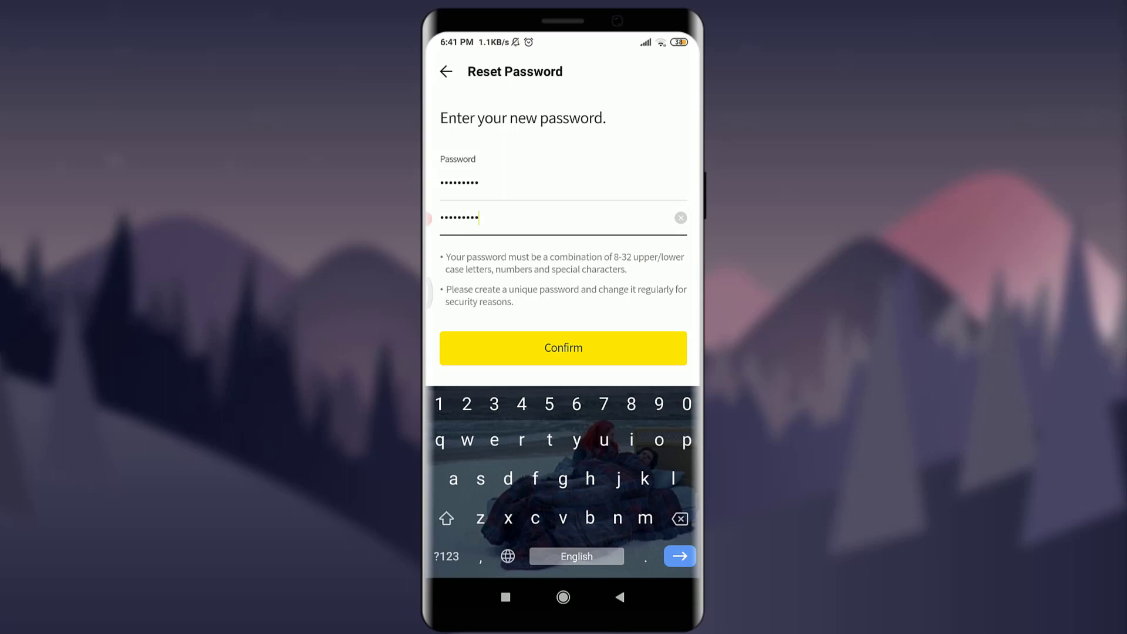
pyautogui.press('Return')
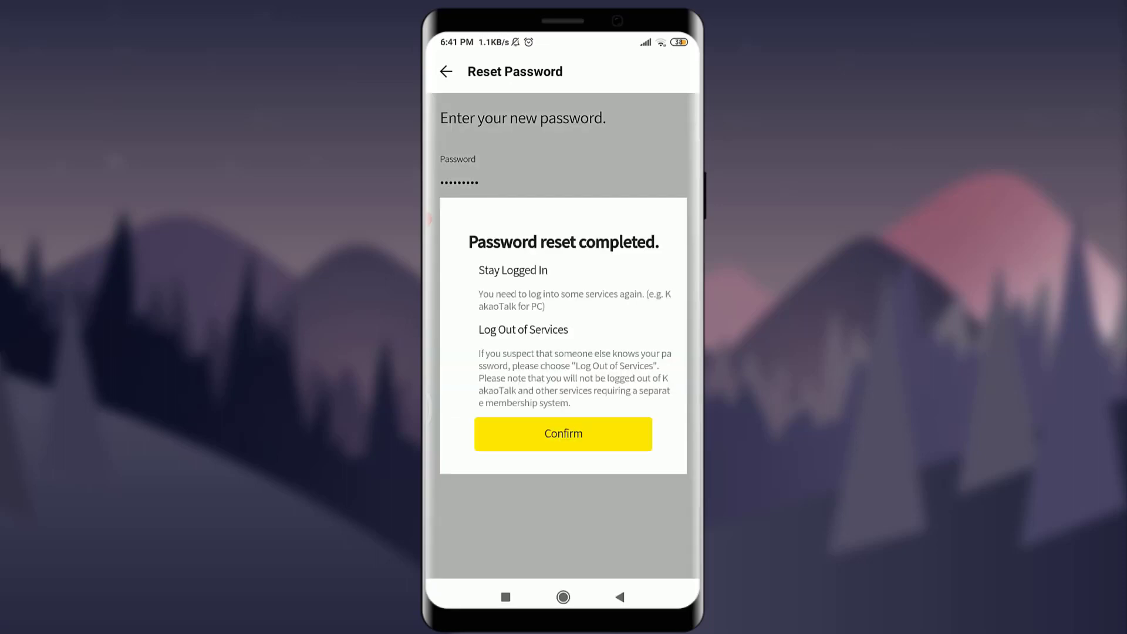